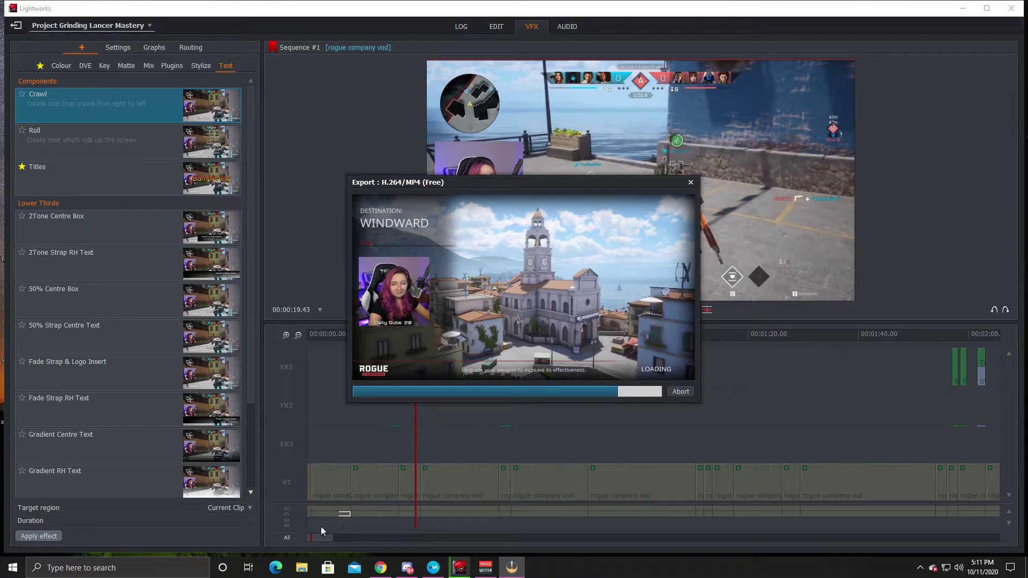
Bring up Sequence #1's export formats, including H.264/MP4 (Free), from the timeline menu
right_click(294, 547)
mouse_move(315, 523)
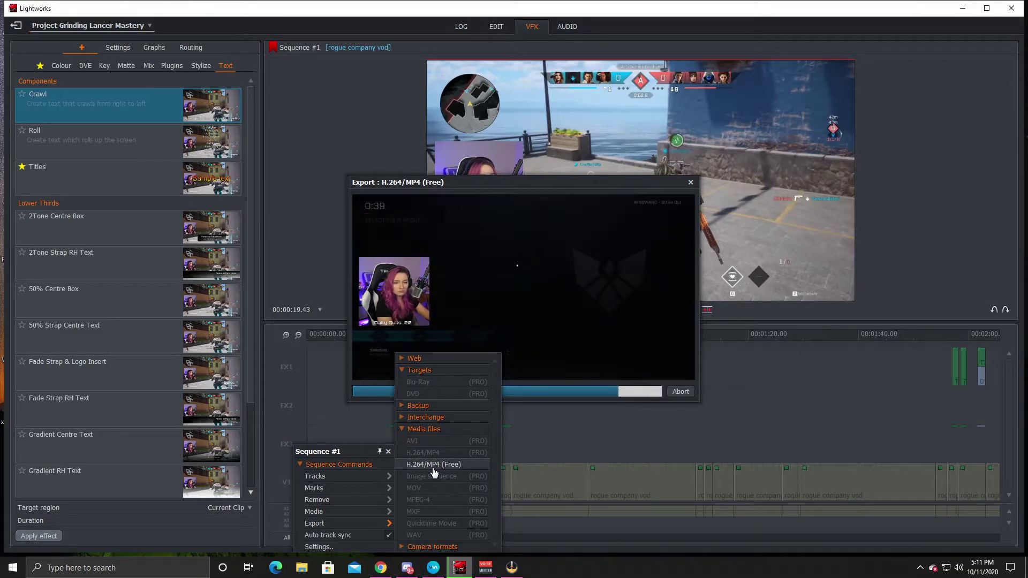
Queue a free H.264/MP4 export of Sequence #1 at 720p, 29.97 fps
left_click(434, 465)
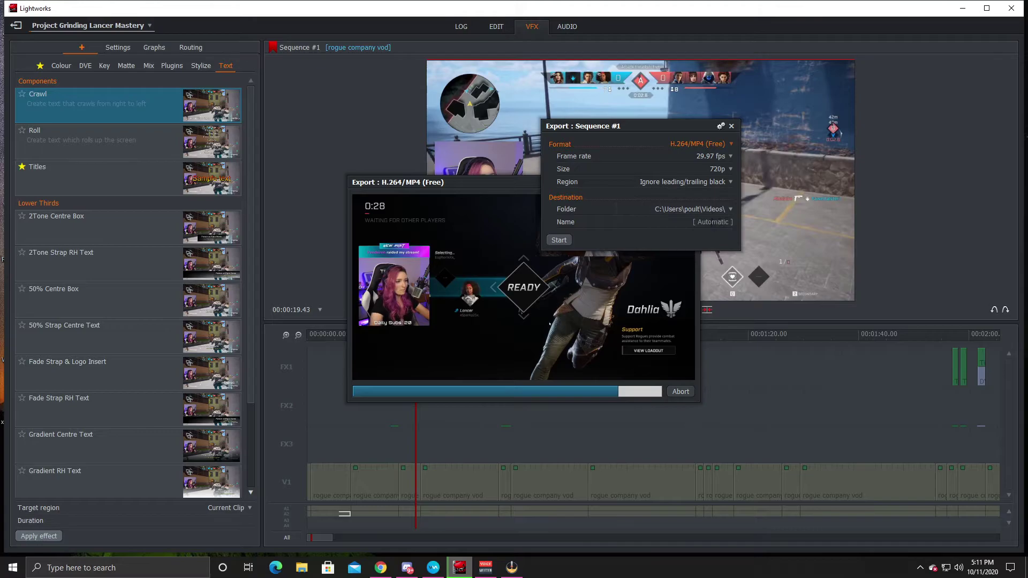
left_click(560, 242)
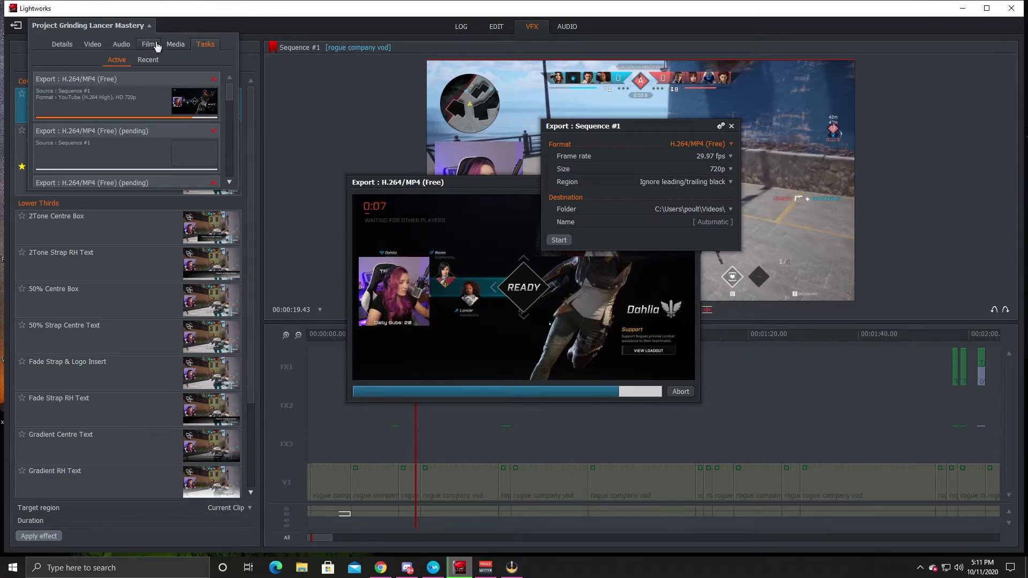
left_click(731, 126)
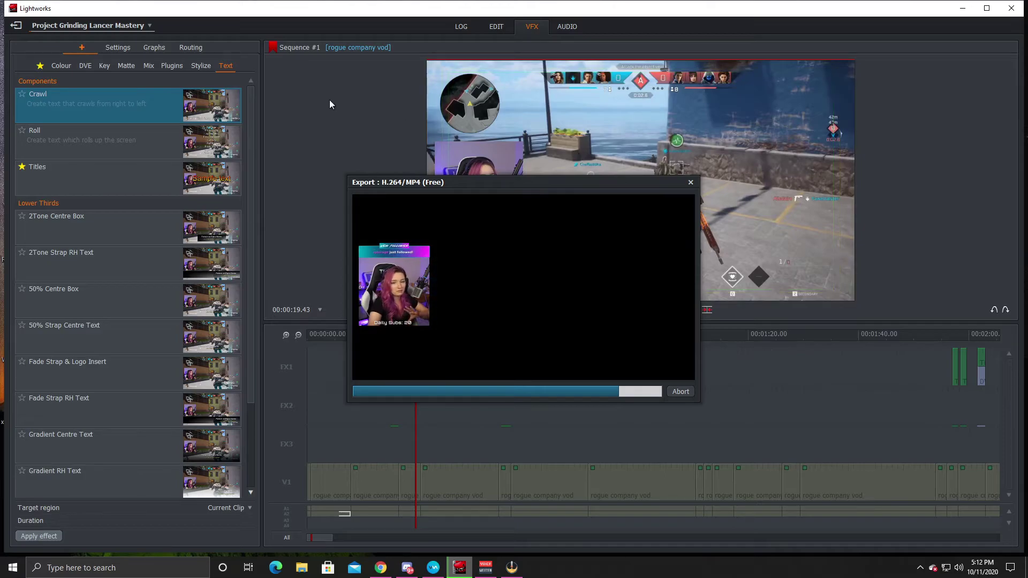
Show the Tasks list with the running export and the pending H.264/MP4 job
left_click(150, 26)
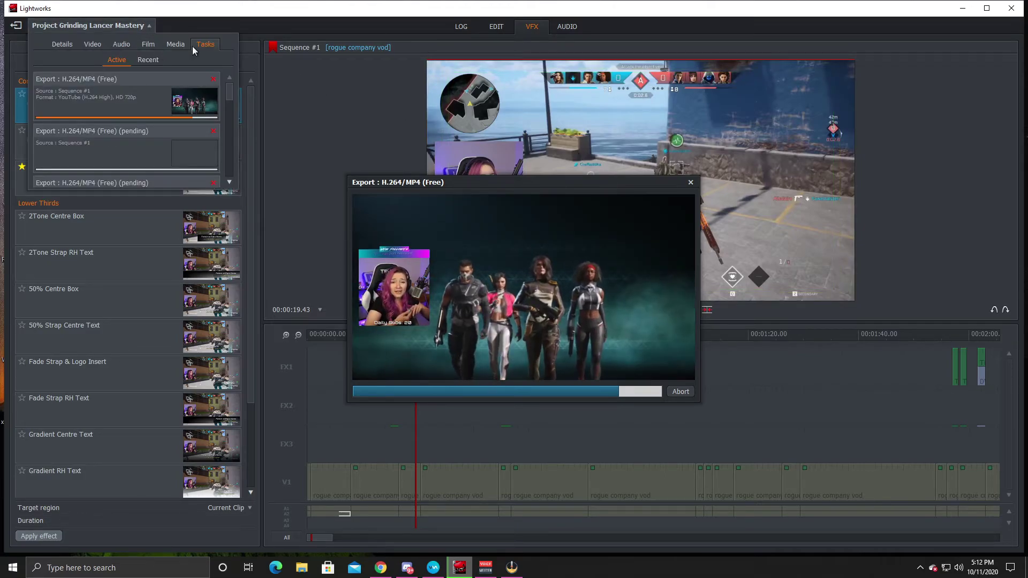